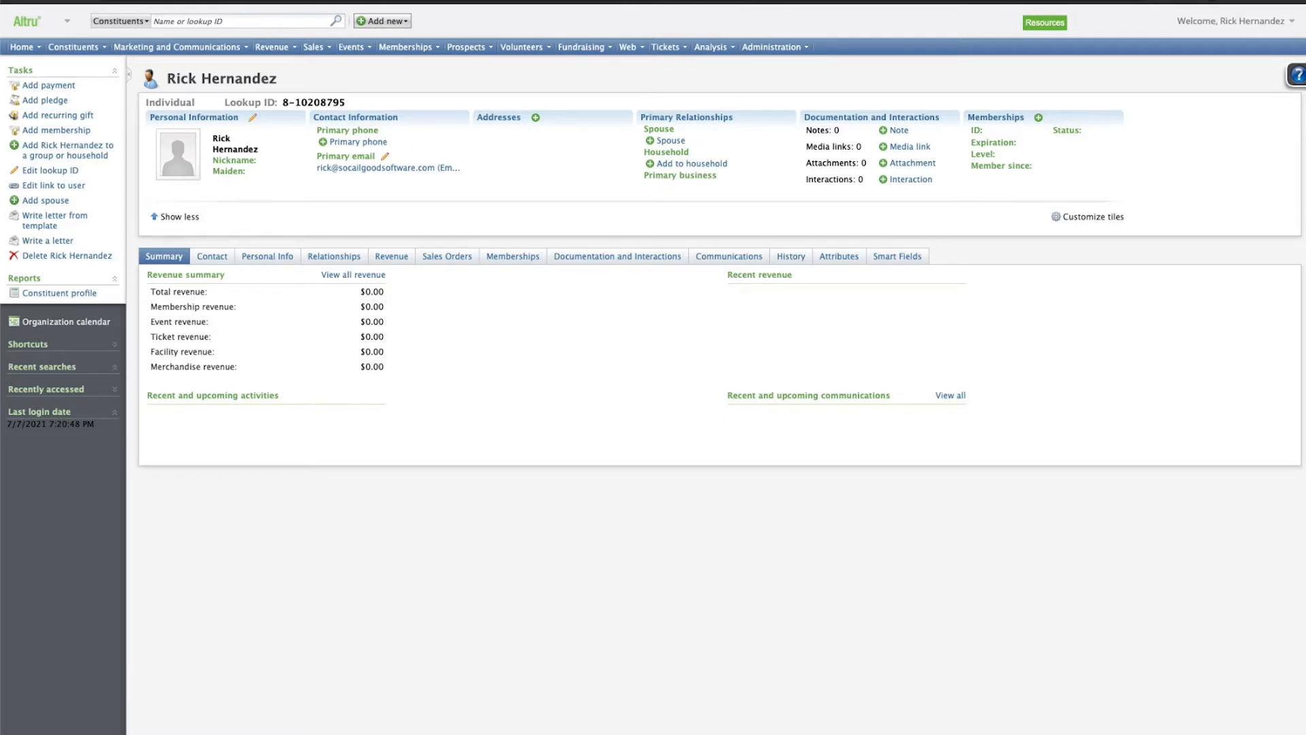
Start a new individual constituent and move on to her household details.
left_click(383, 21)
left_click(347, 37)
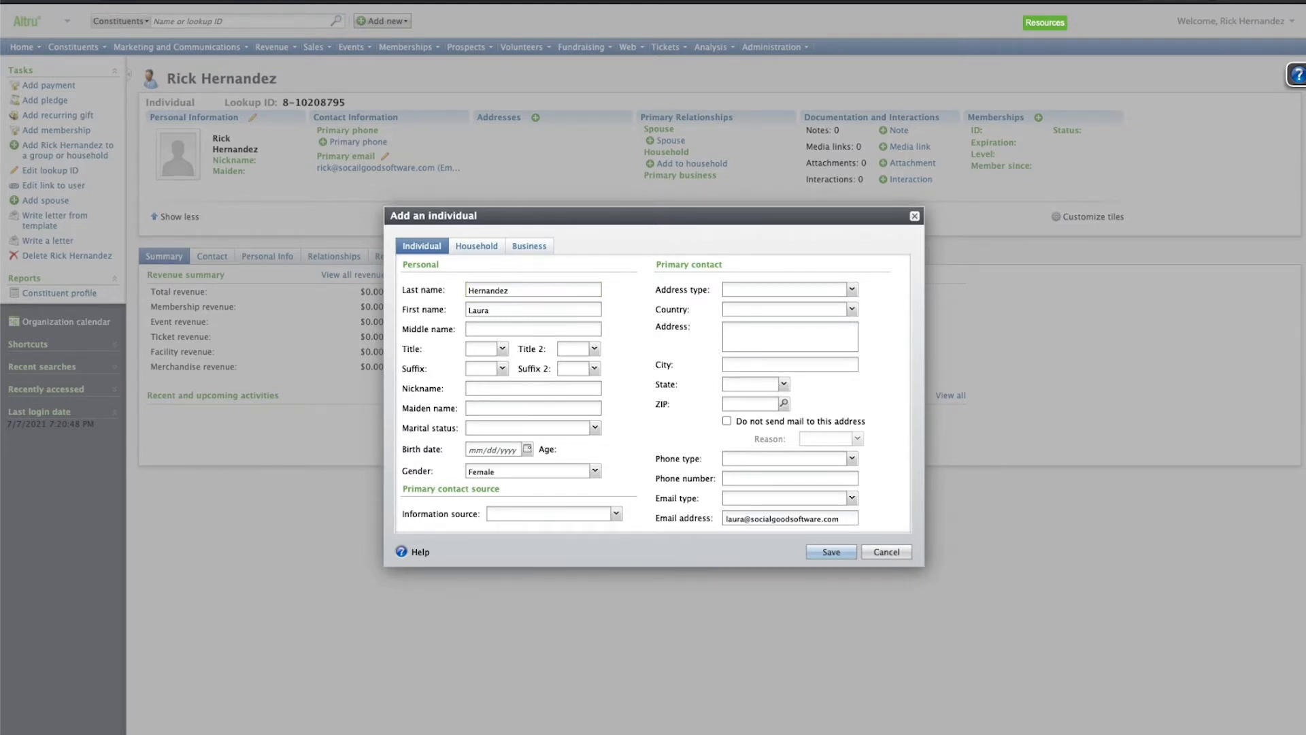
left_click(477, 247)
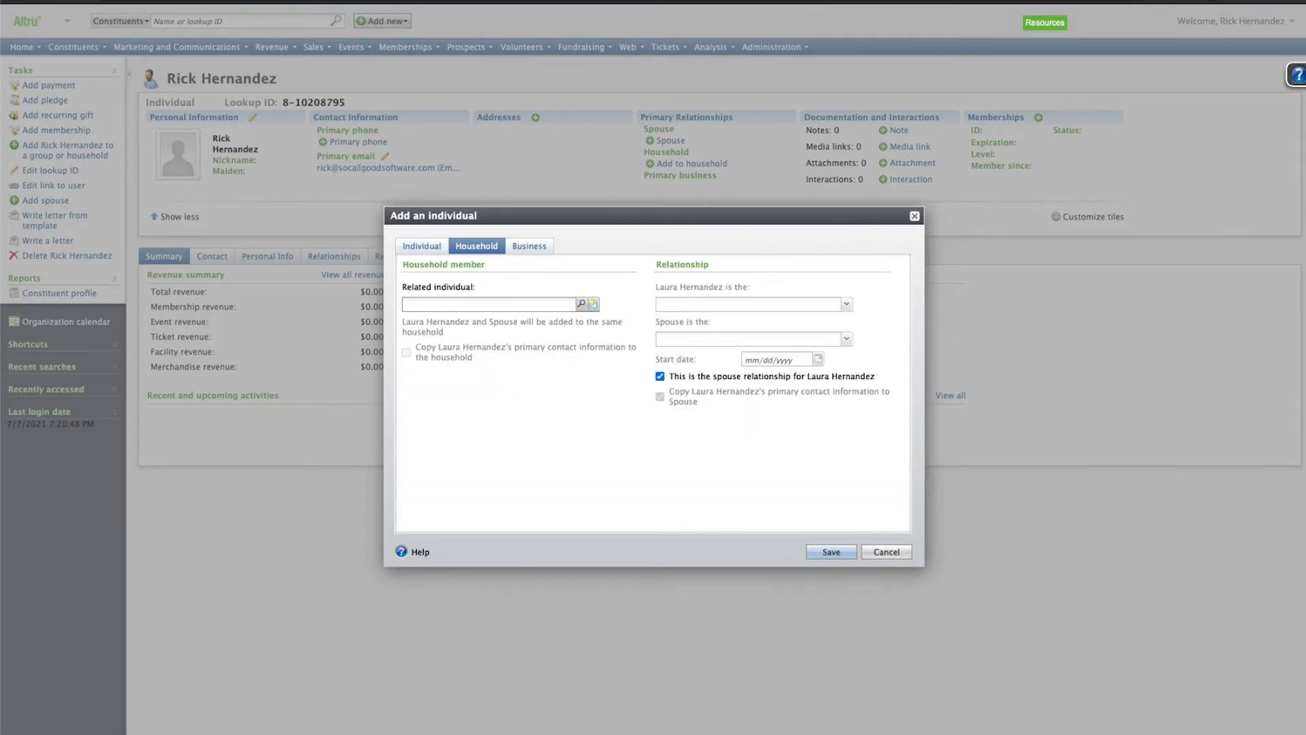
Search for the existing constituent by last and first name as the related individual.
left_click(581, 304)
key("Tab")
key("Return")
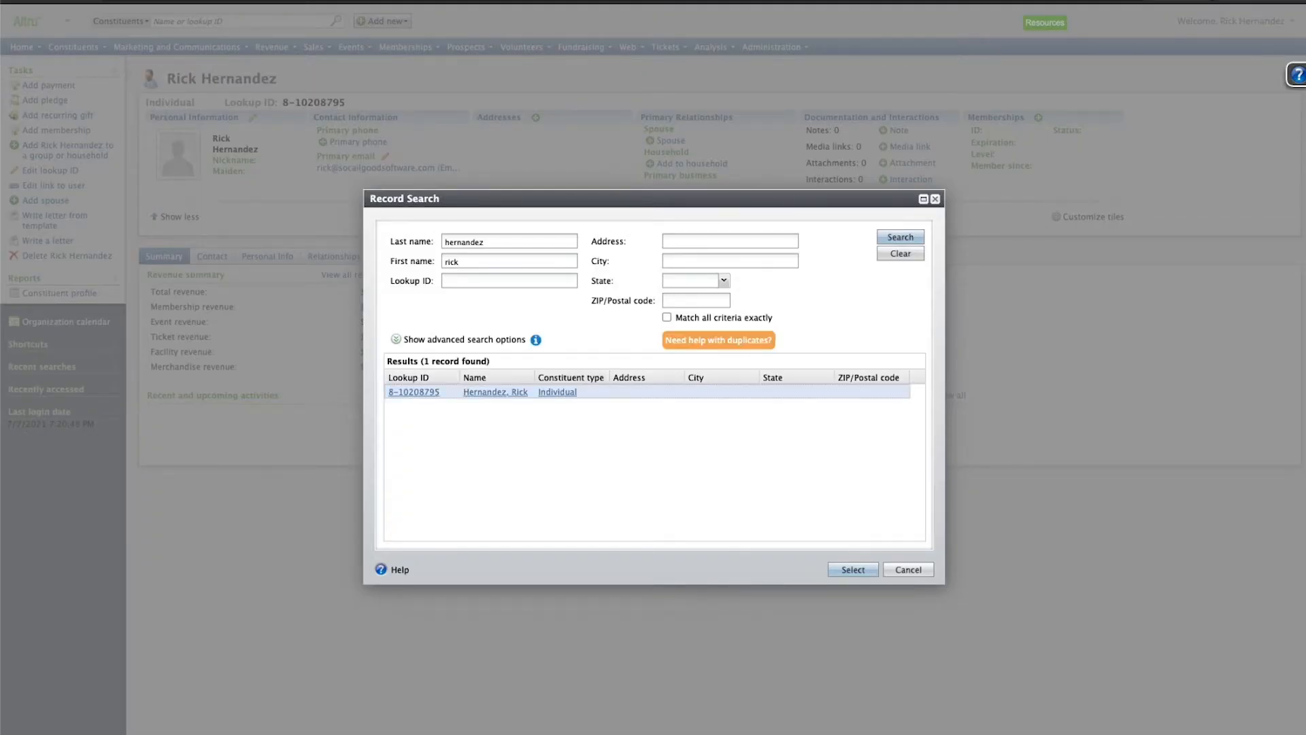
key("Return")
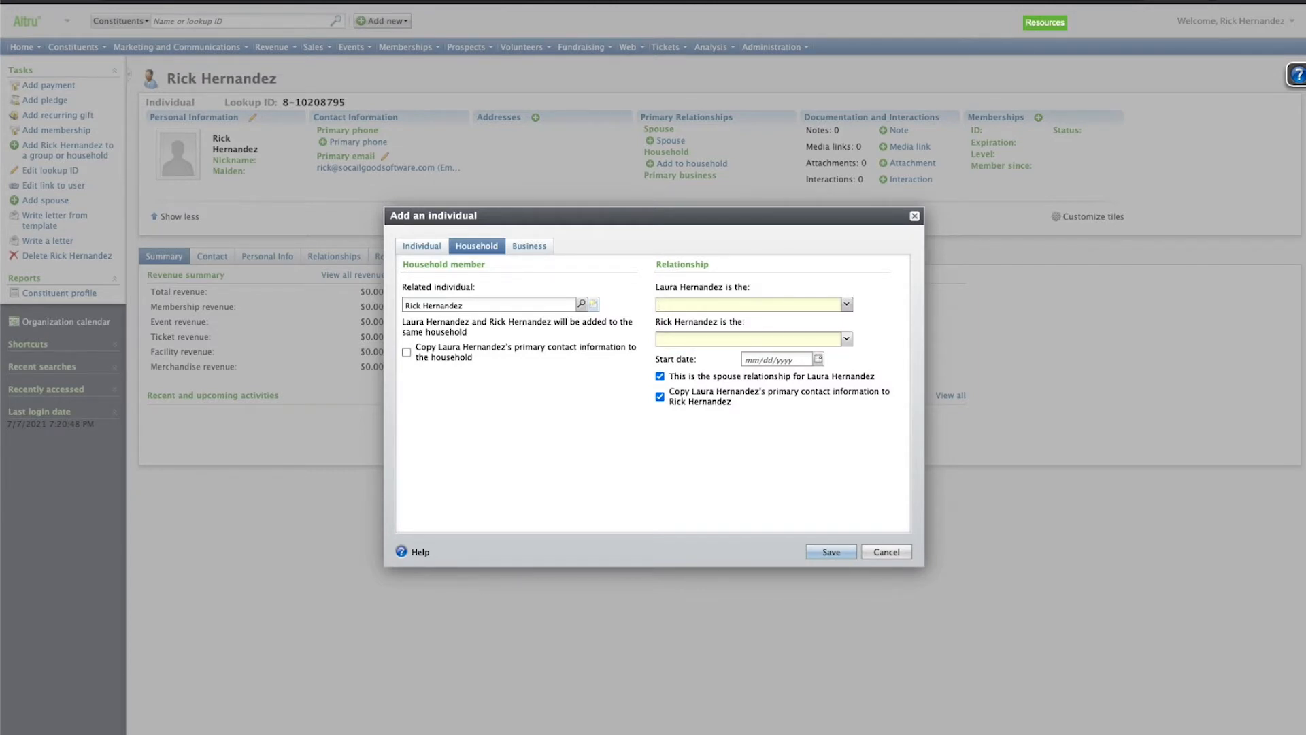
Set the relationship to Spouse/Domestic Partner, uncheck copying her contact information, and save.
left_click(846, 304)
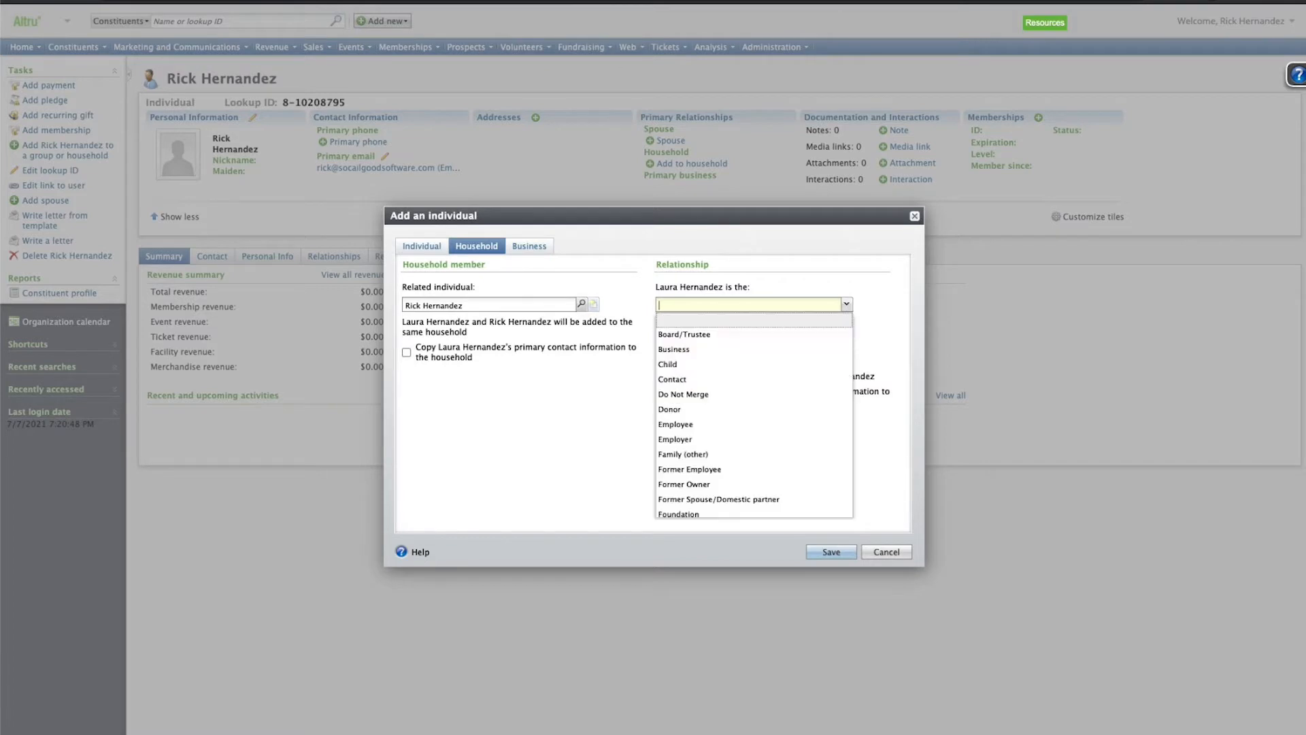
scroll(817, 348, "down", 2)
scroll(816, 342, "down", 2)
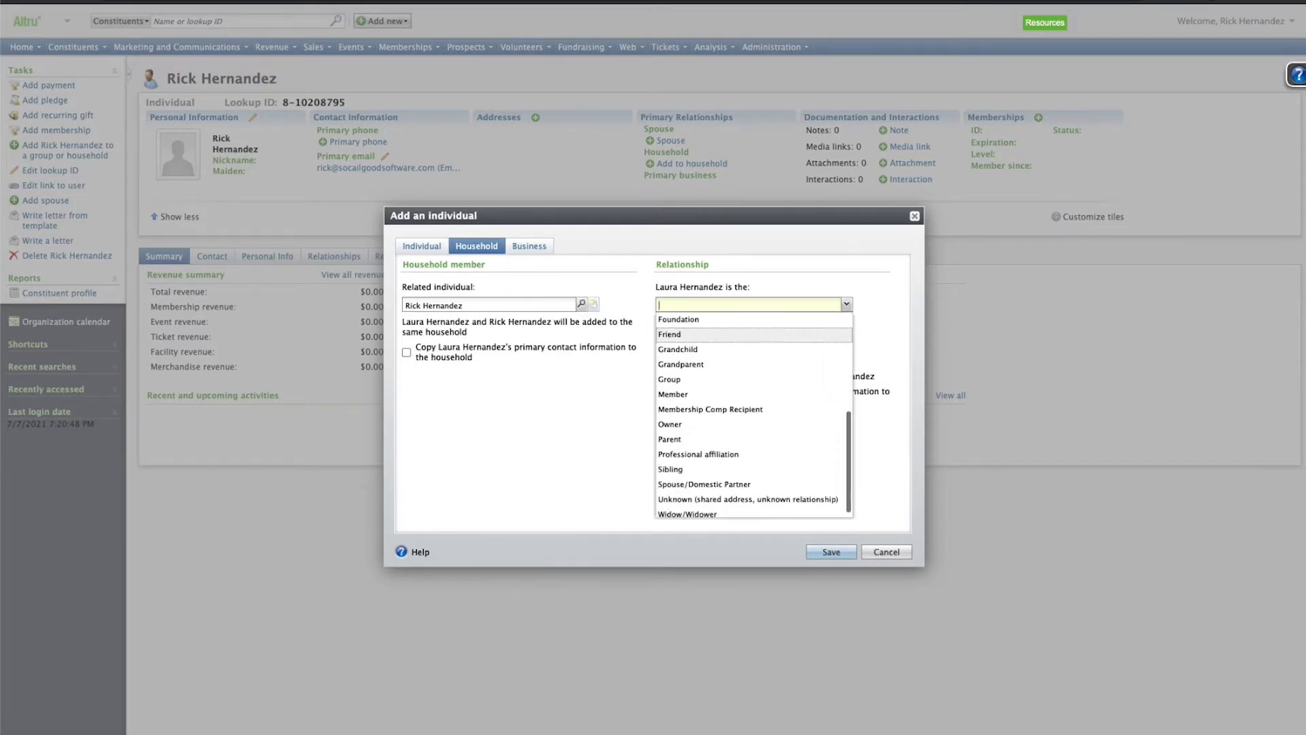
type("Spouse/Domestic Partner")
left_click(754, 335)
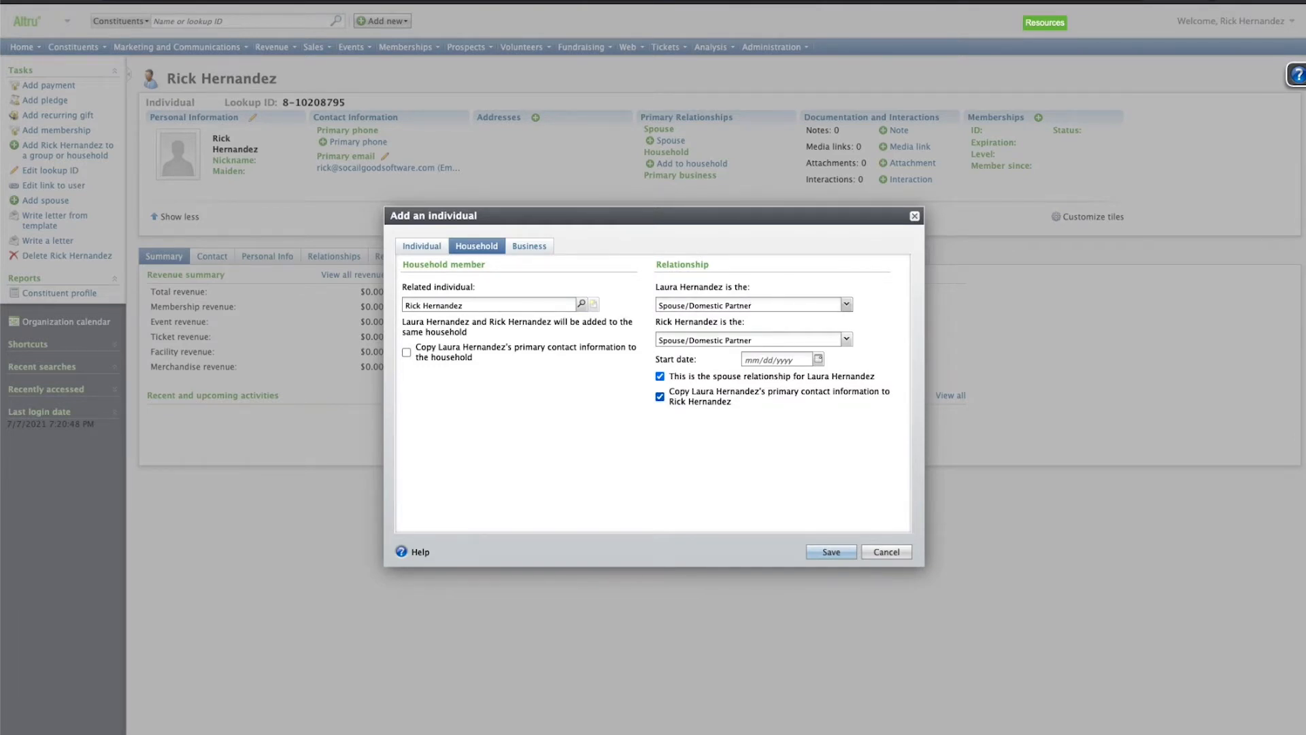
left_click(660, 397)
left_click(831, 552)
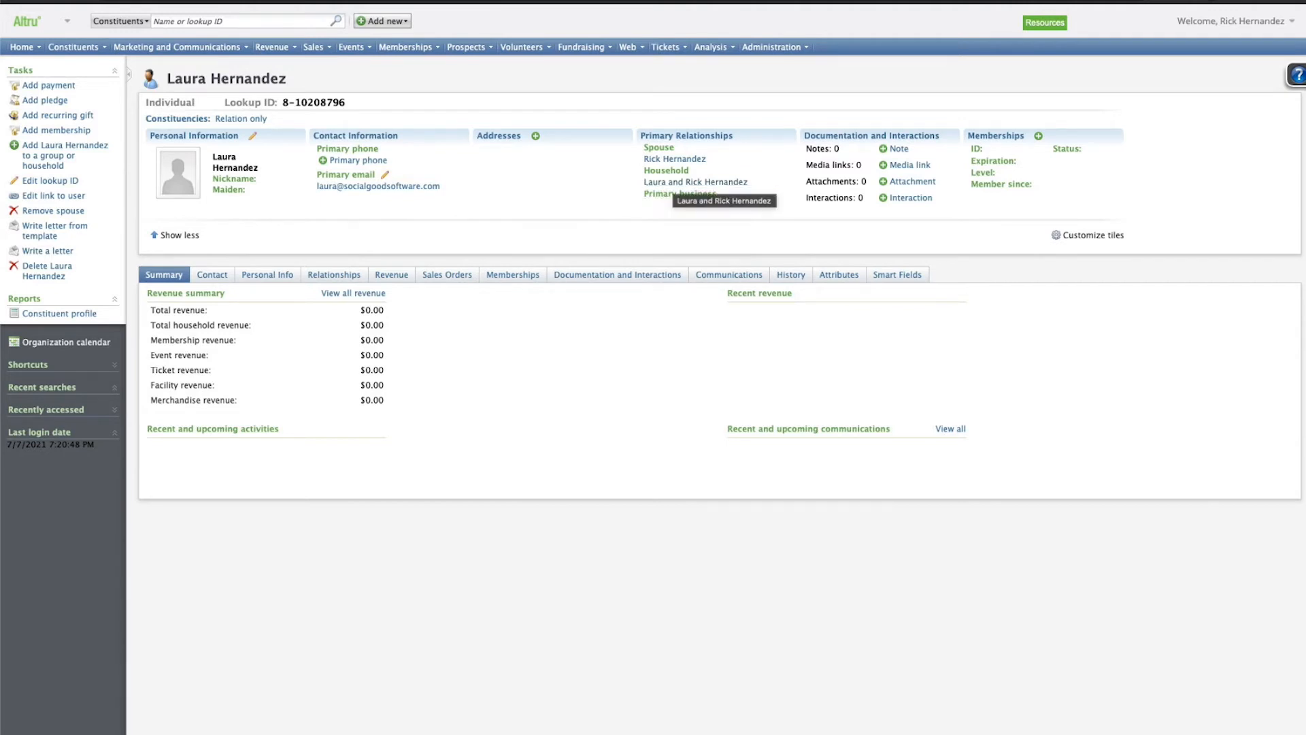
Check her contact details, then view the linked spouse's contact details.
left_click(212, 275)
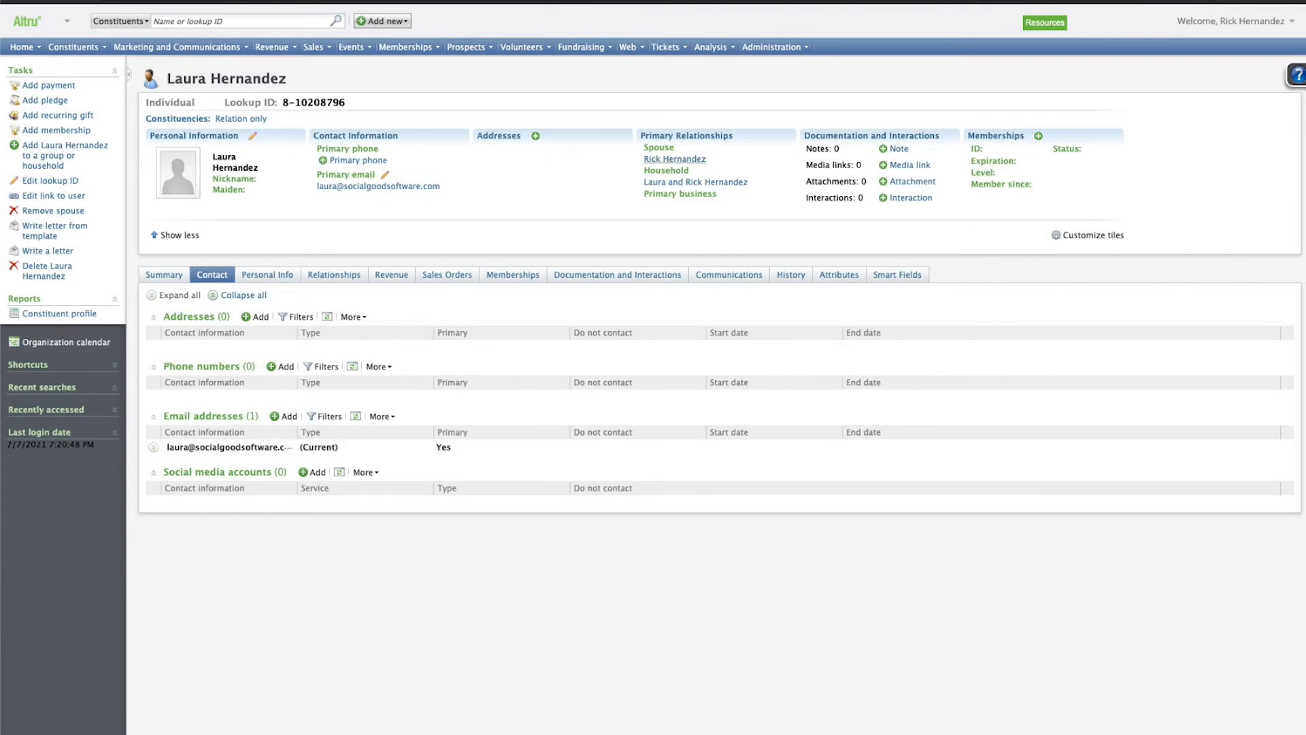
left_click(675, 158)
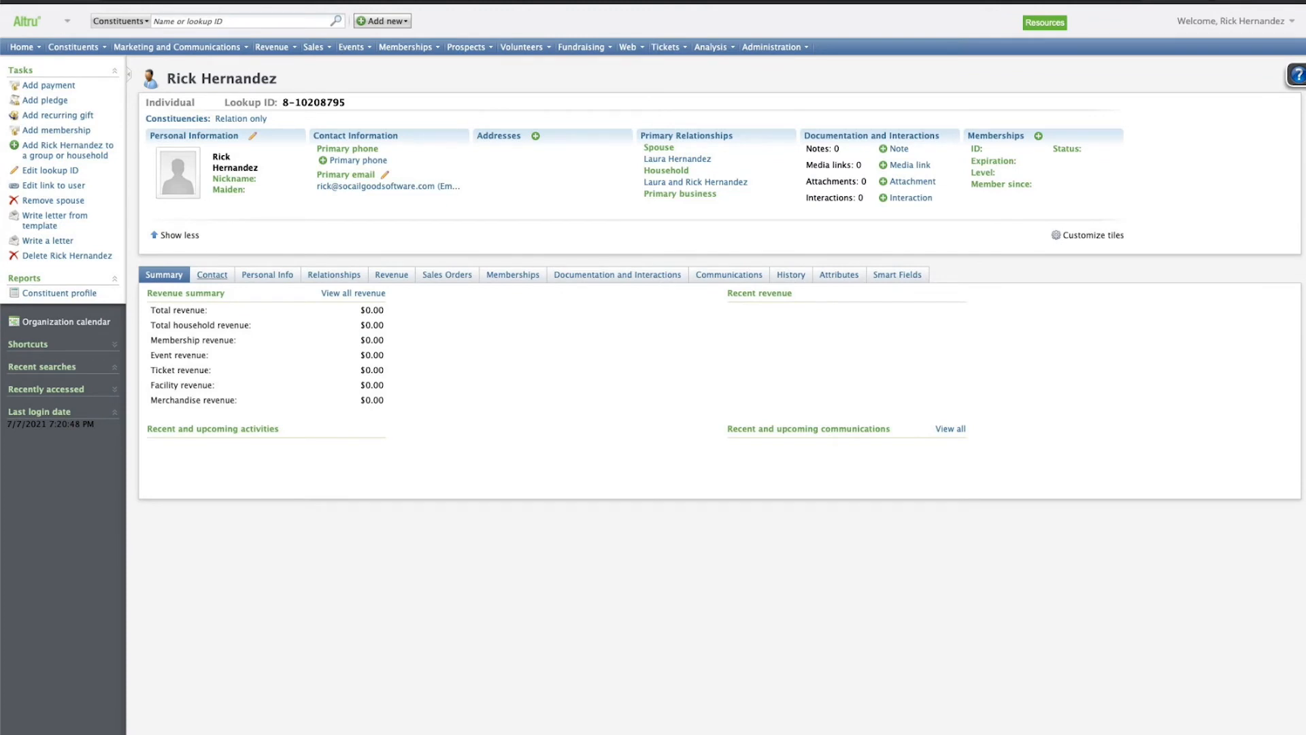
left_click(212, 274)
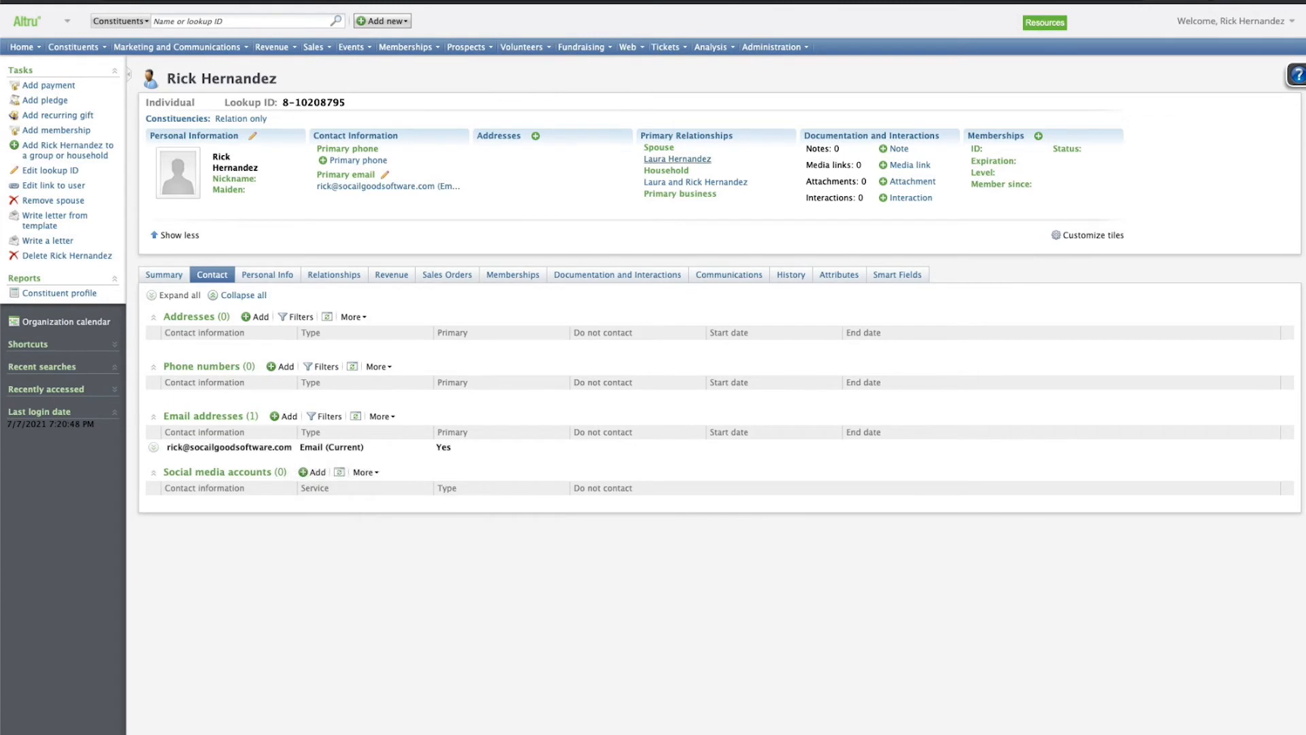
Return to her record and expand her existing primary email address entry.
left_click(677, 159)
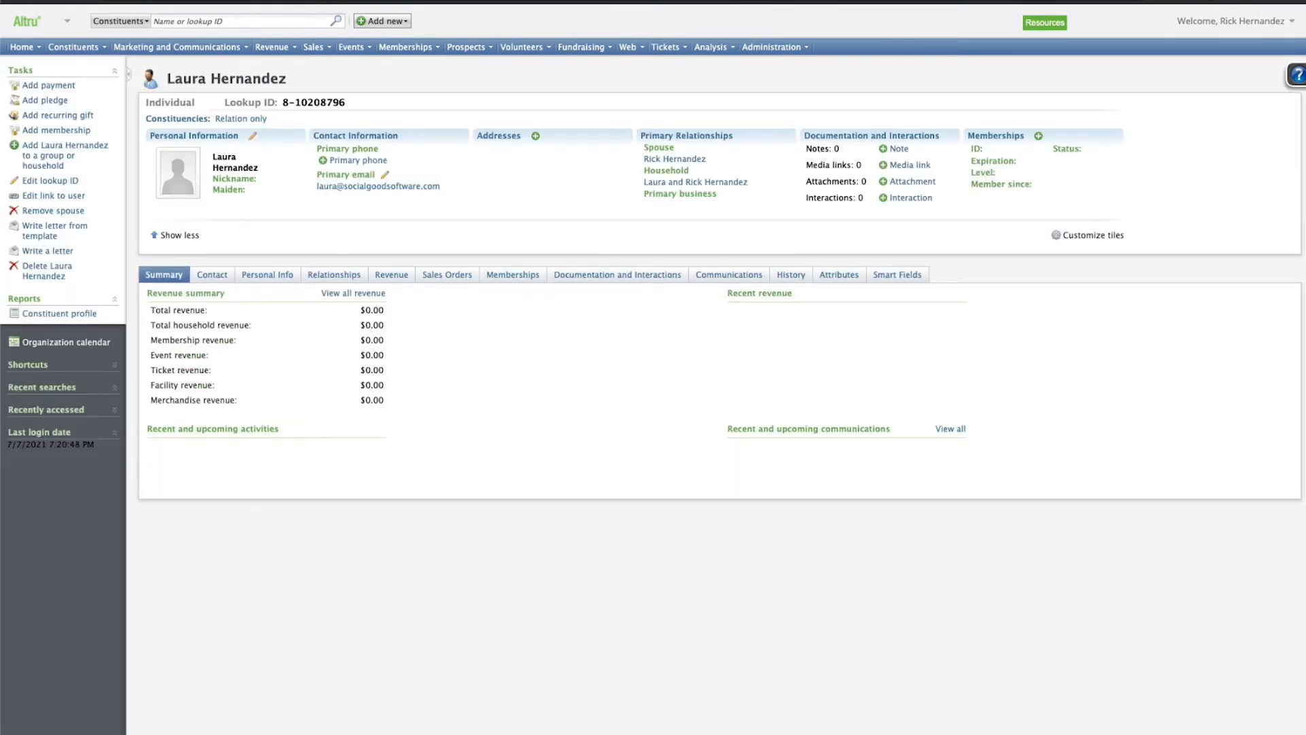
left_click(213, 274)
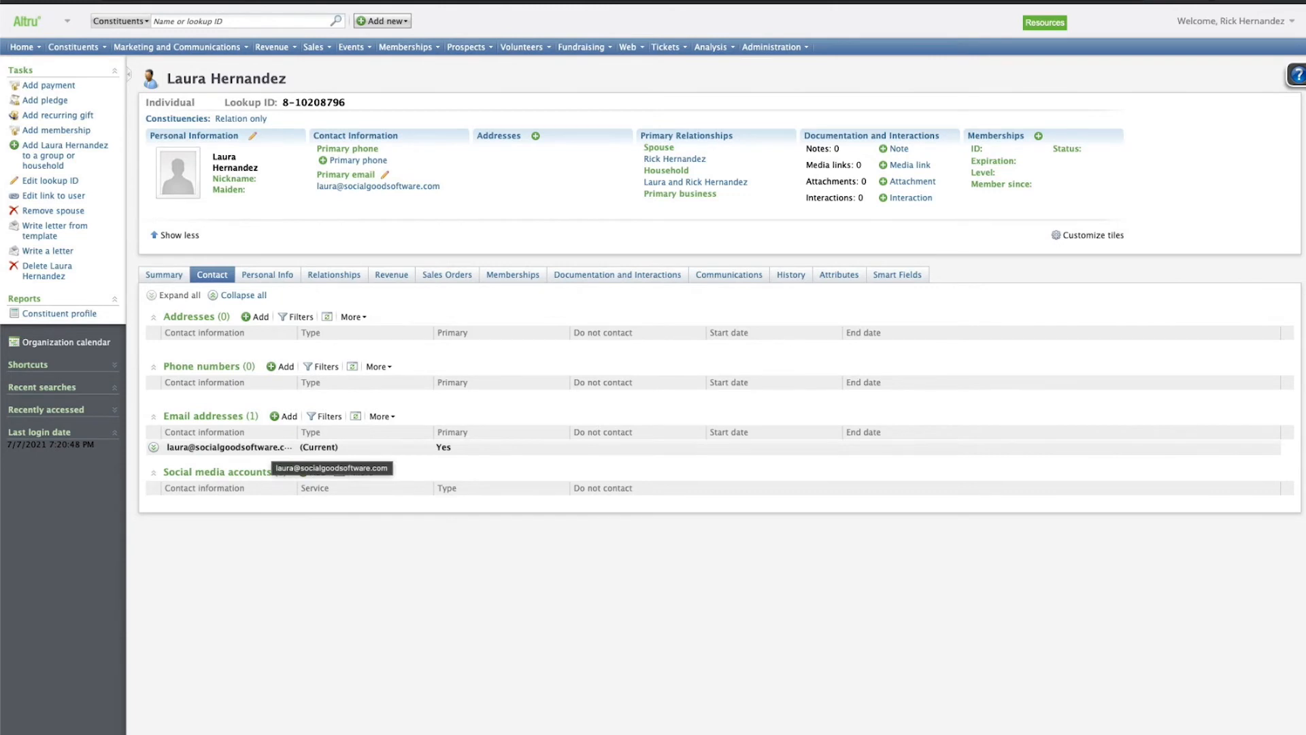
left_click(271, 449)
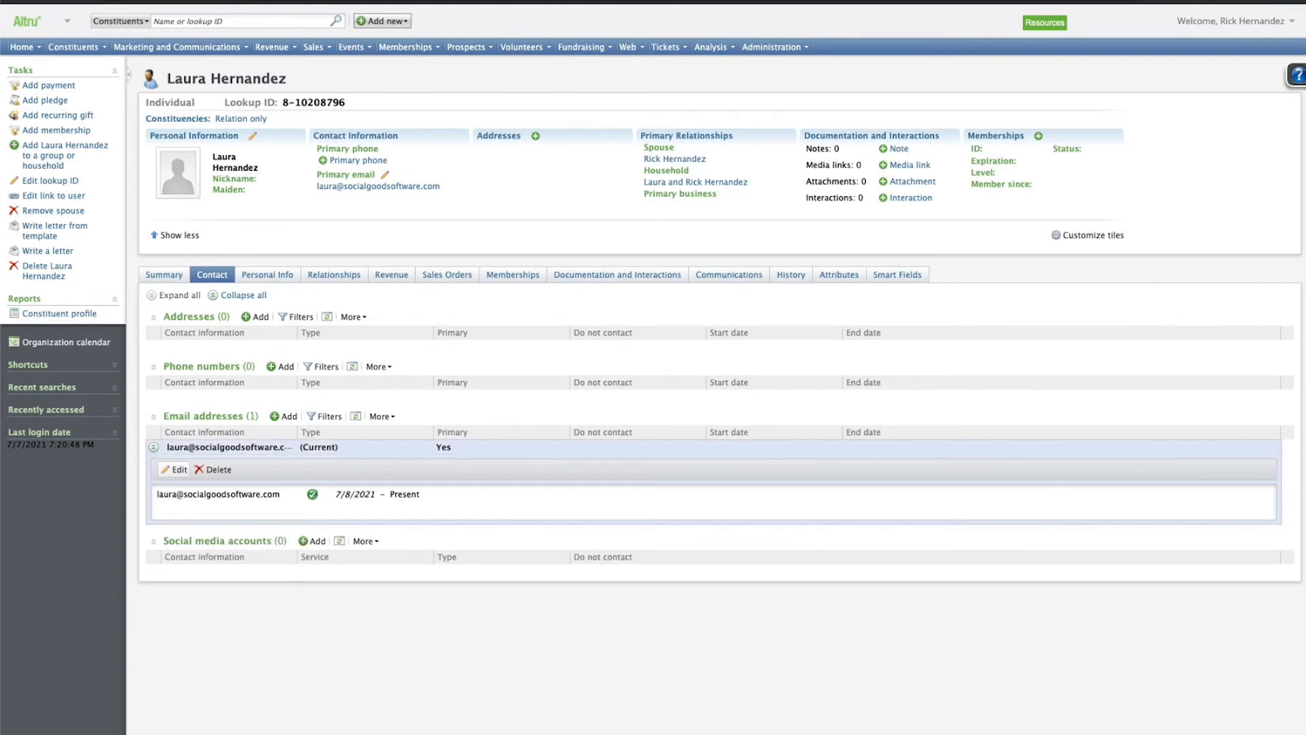
left_click(175, 469)
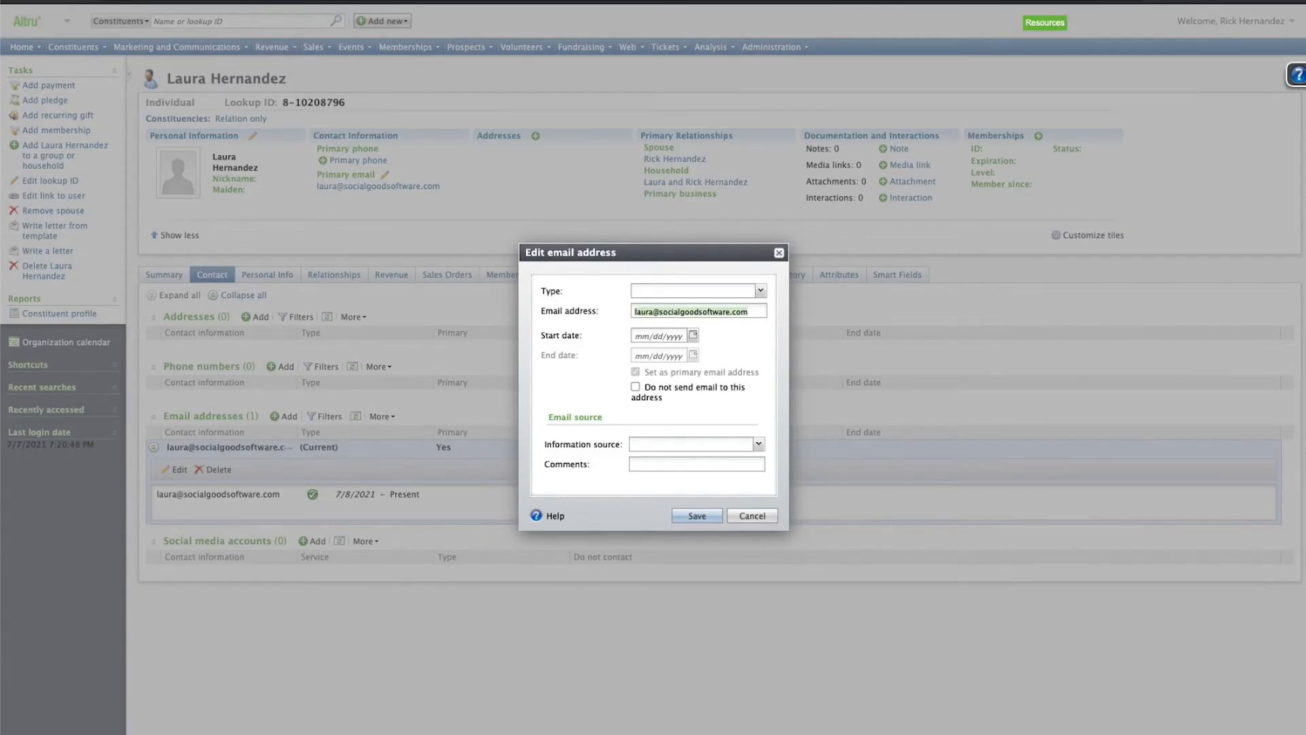
double_click(644, 311)
left_click(653, 311)
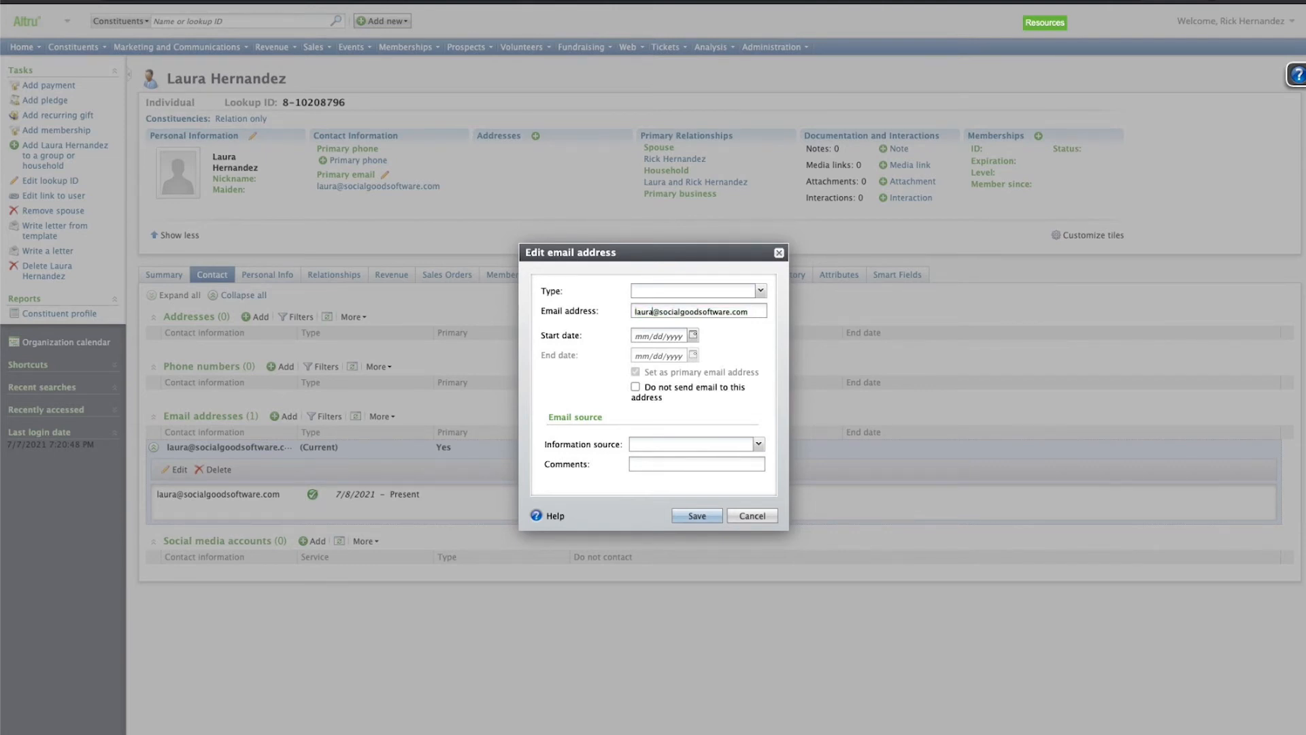
left_click_drag(659, 311, 750, 311)
type("gmailc")
type("com")
key("ctrl+a")
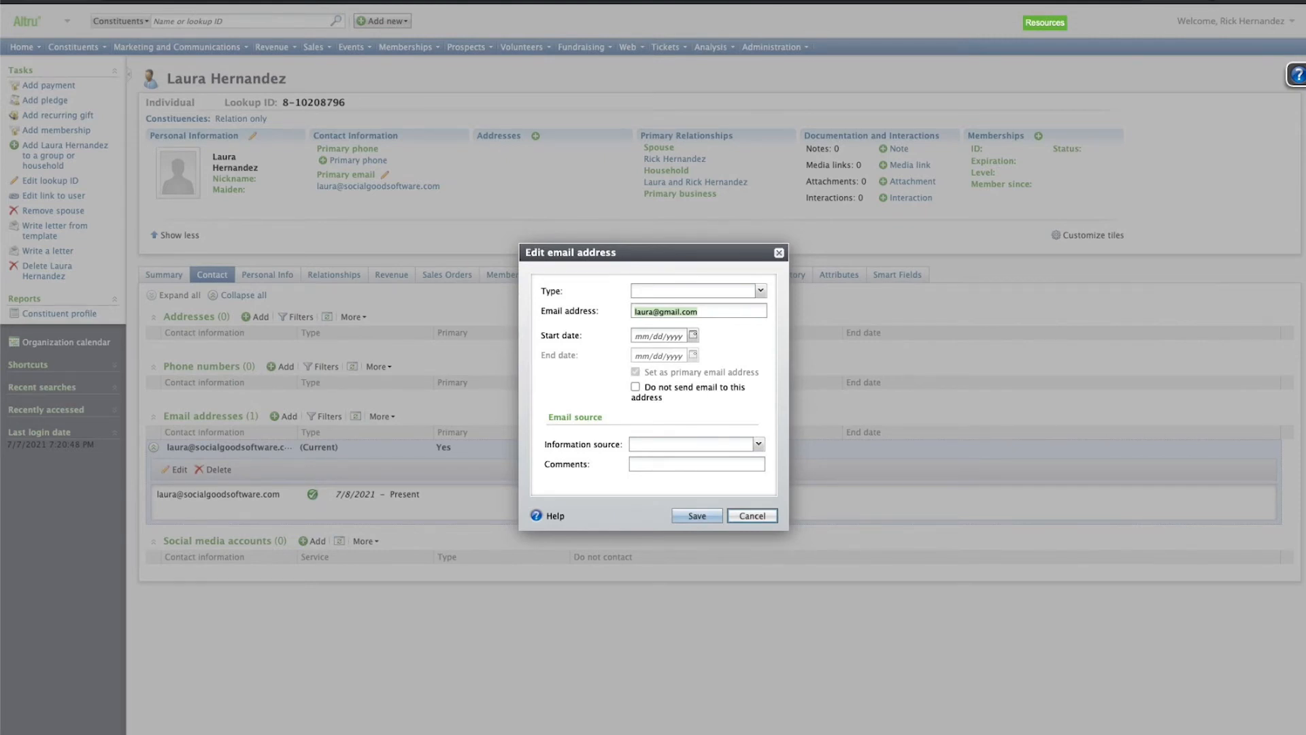
left_click(752, 516)
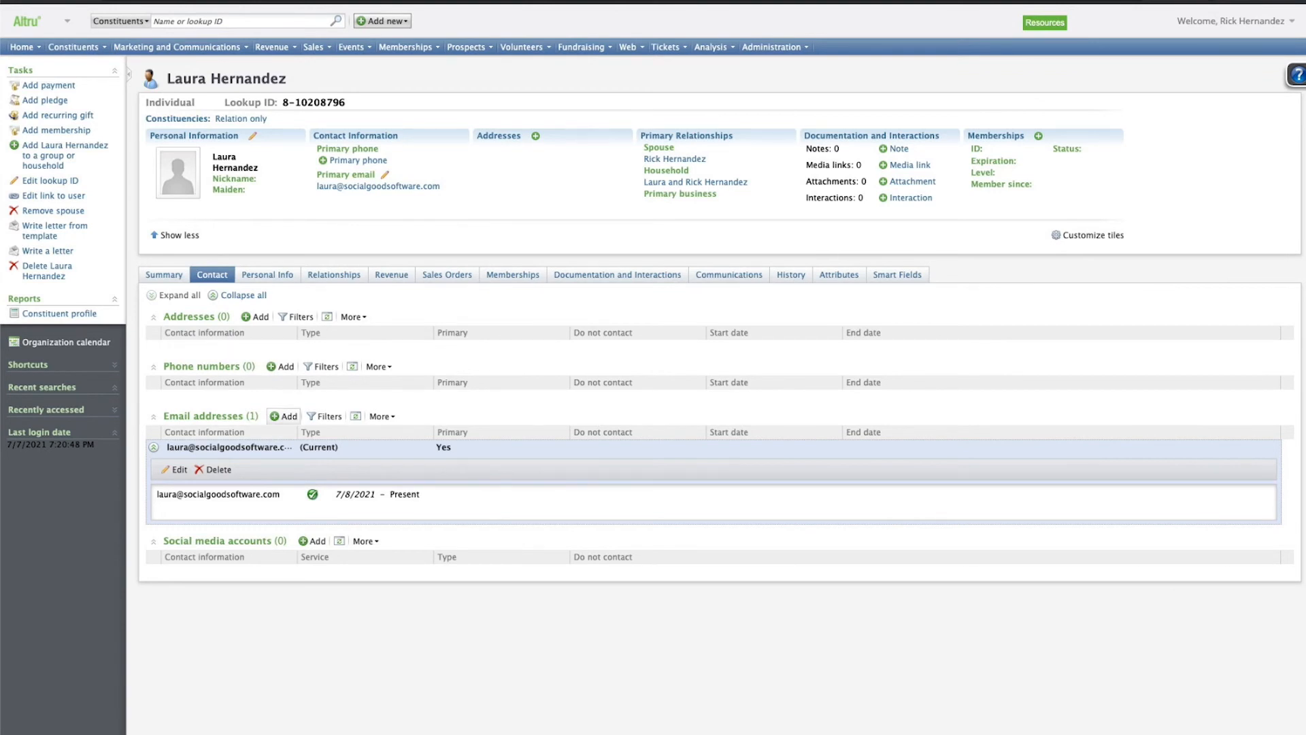
Add her second gmail address with type Email, not copied to the household, and save.
left_click(284, 416)
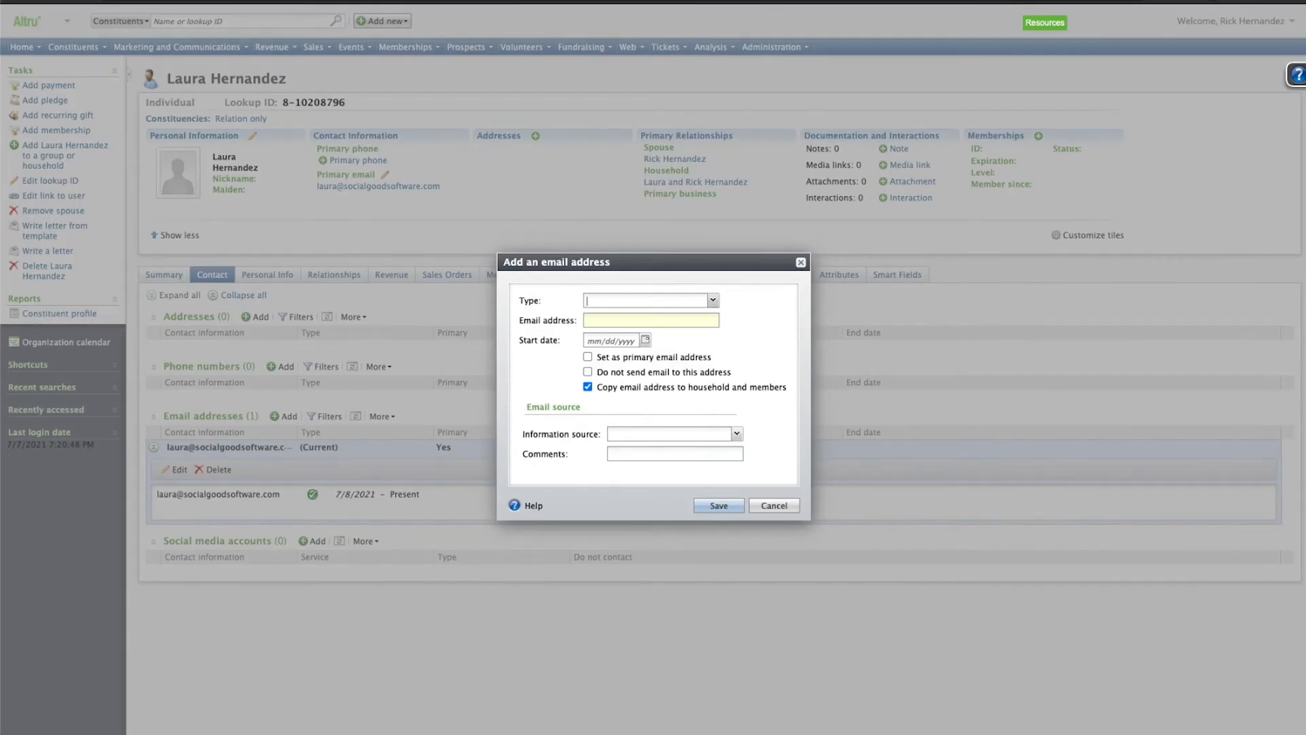
left_click(713, 300)
left_click(633, 330)
left_click(636, 321)
left_click(587, 387)
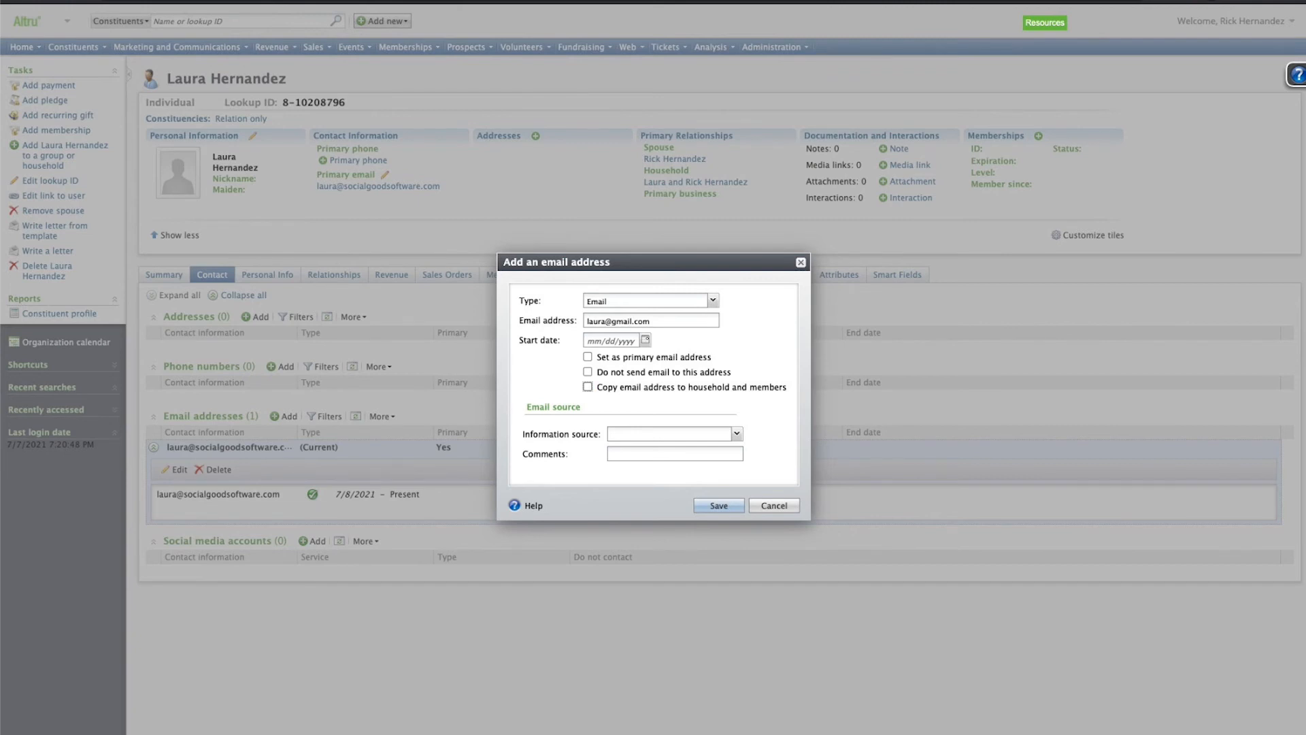
left_click(719, 505)
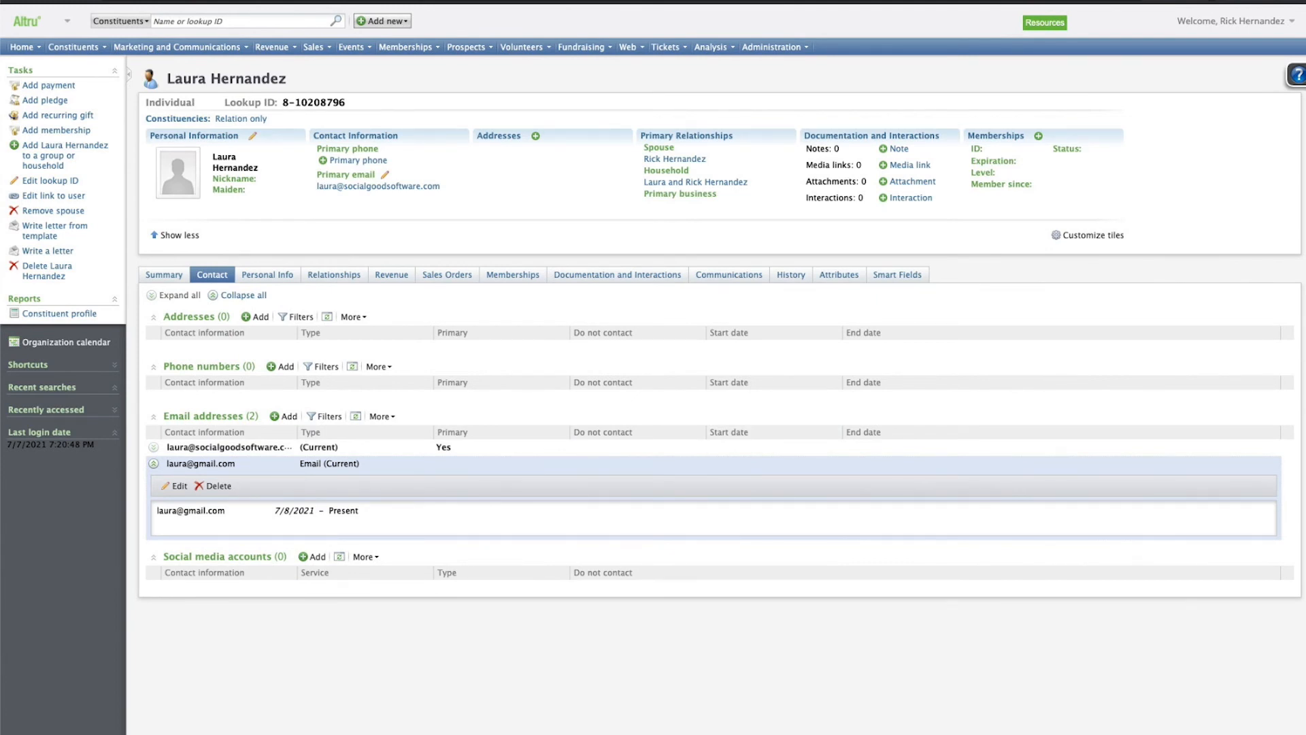
Open the spouse's record and view his contact details.
left_click(675, 159)
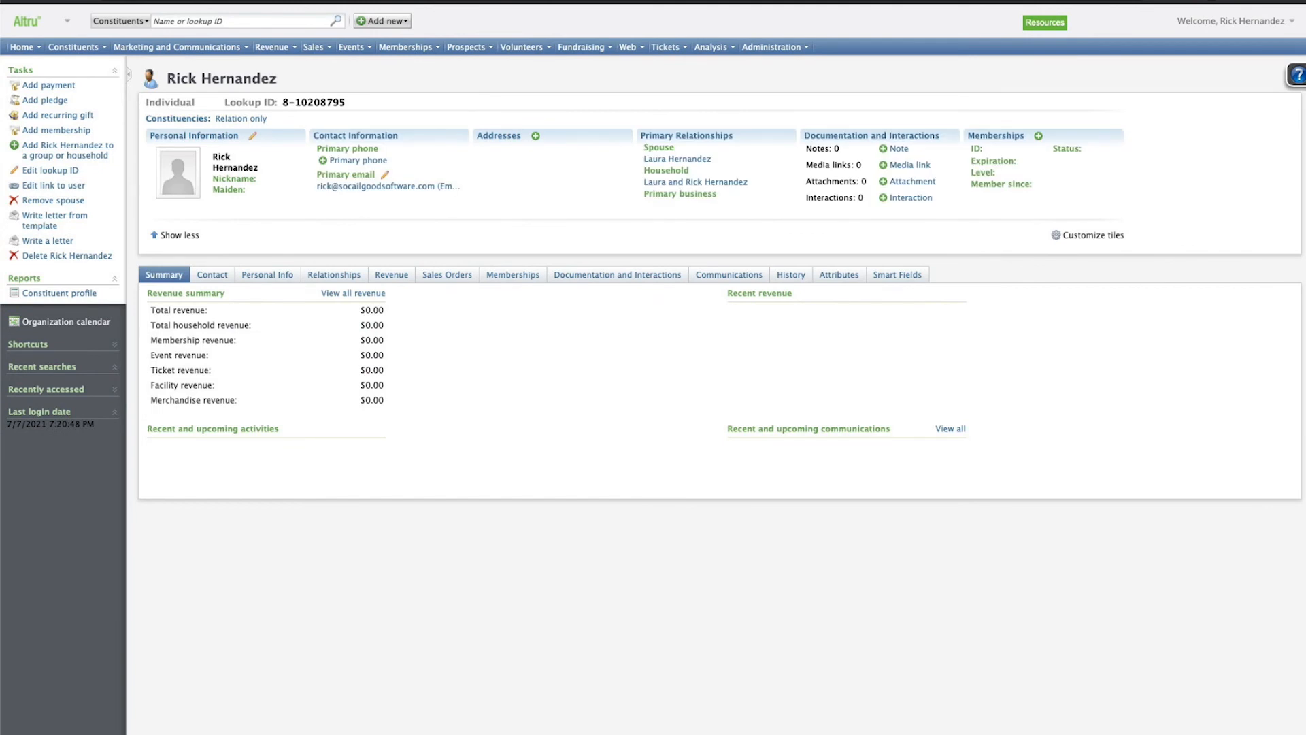
left_click(212, 274)
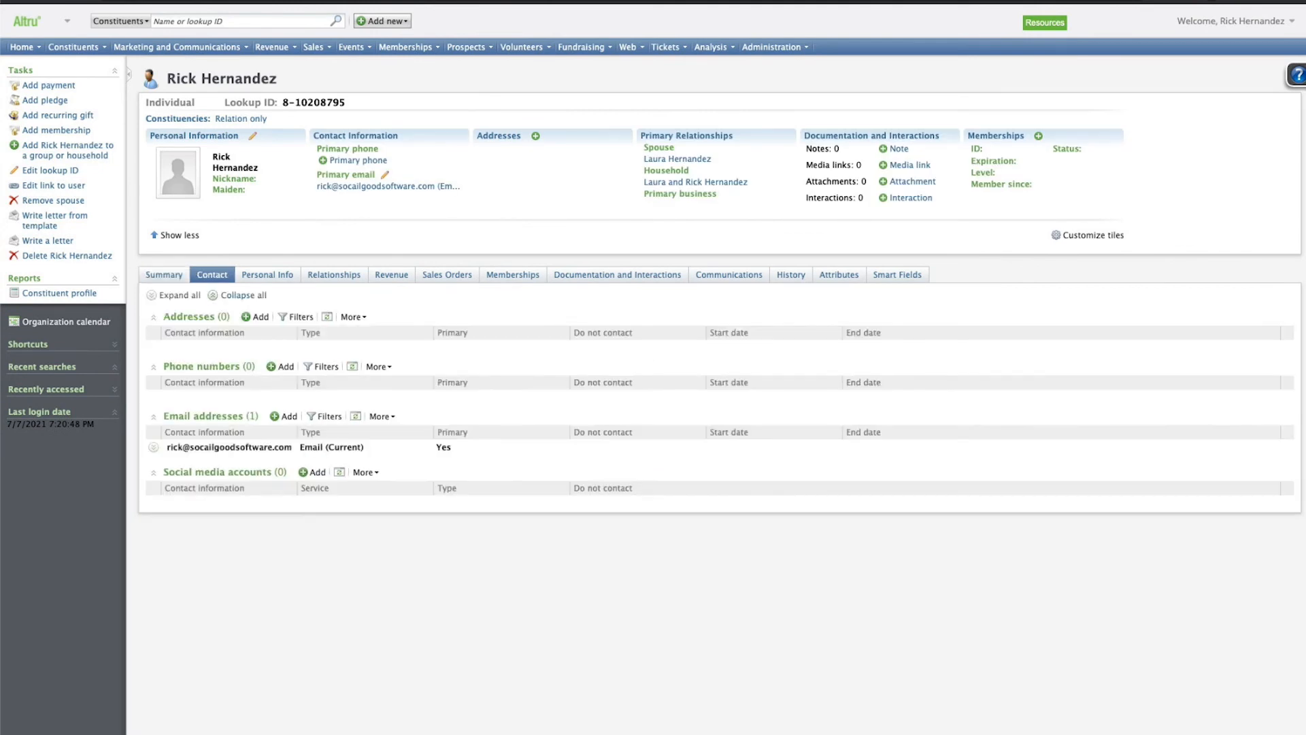